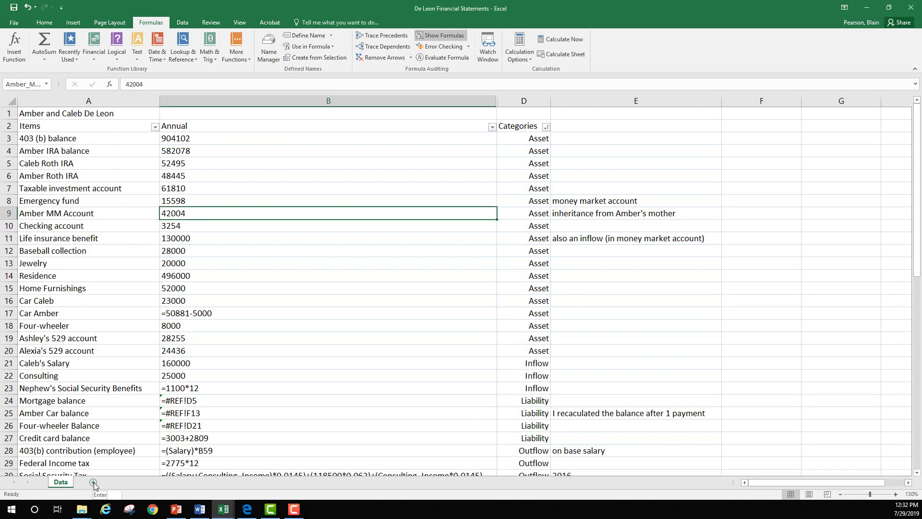
Add a new worksheet after the Data sheet and rename it "Balance Sheet".
{"action": "left_click", "coordinate": [93, 483]}
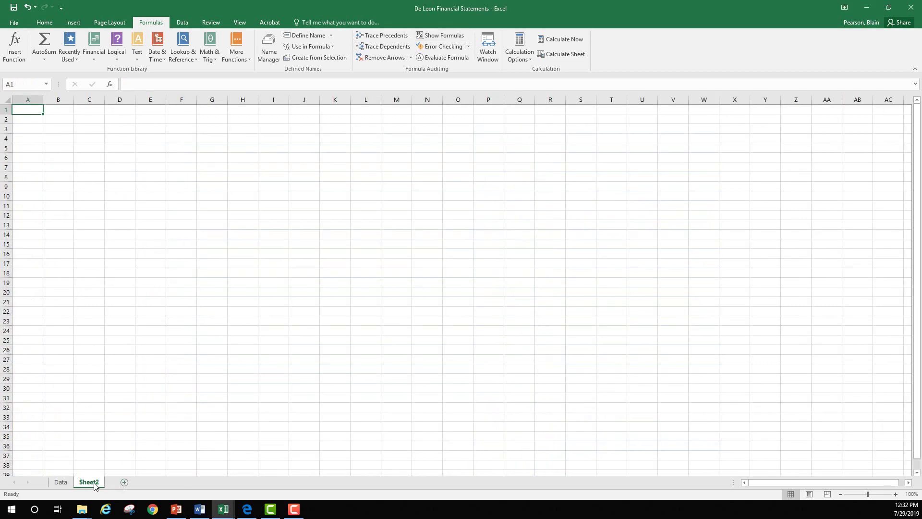
{"action": "right_click", "coordinate": [94, 486]}
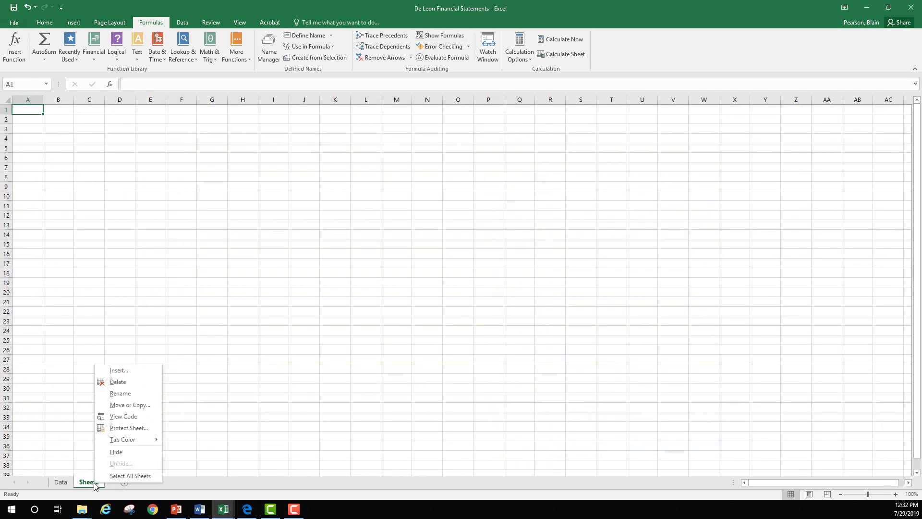
{"action": "left_click", "coordinate": [135, 394]}
{"action": "type", "text": "B"}
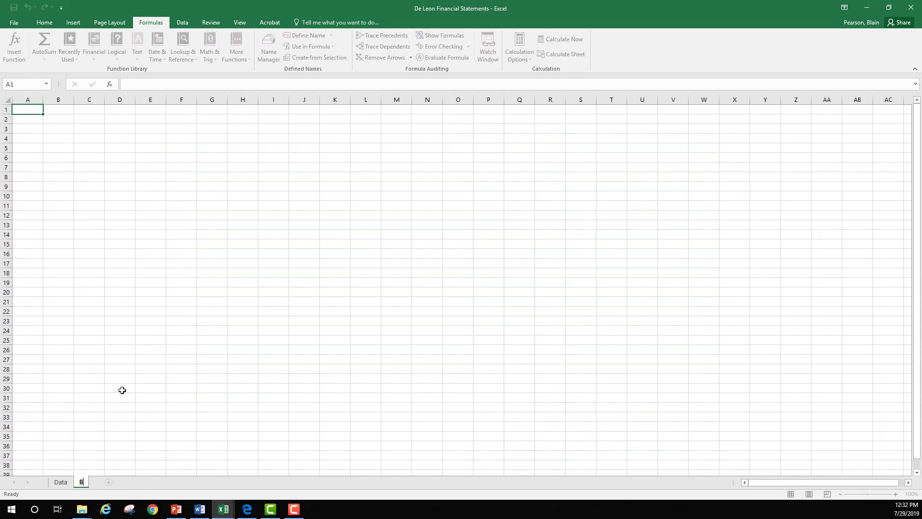
{"action": "type", "text": "alance Sheet"}
{"action": "key", "text": "Return"}
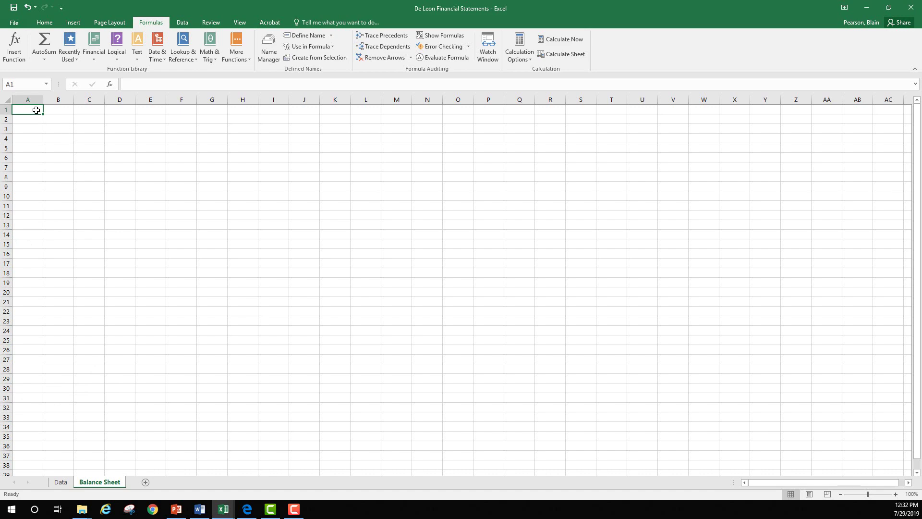
Enter the title "Statement of Financial Position" in cell A1.
{"action": "type", "text": "State"}
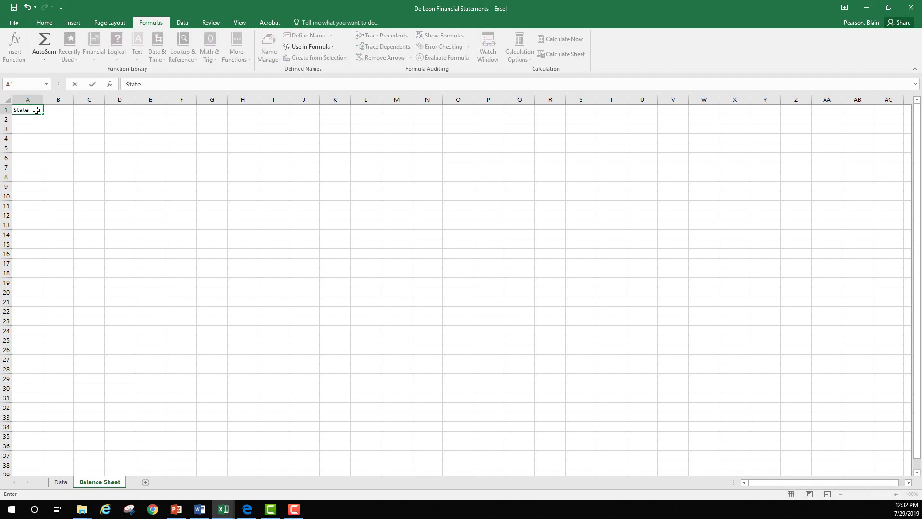
{"action": "type", "text": "ment Fof Financial Position"}
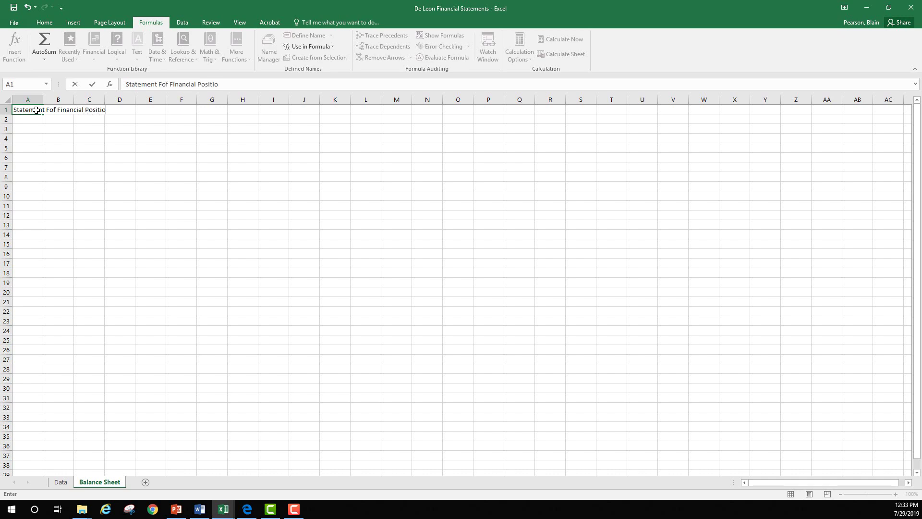
{"action": "left_click", "coordinate": [162, 84]}
{"action": "key", "text": "BackSpace"}
{"action": "key", "text": "Return"}
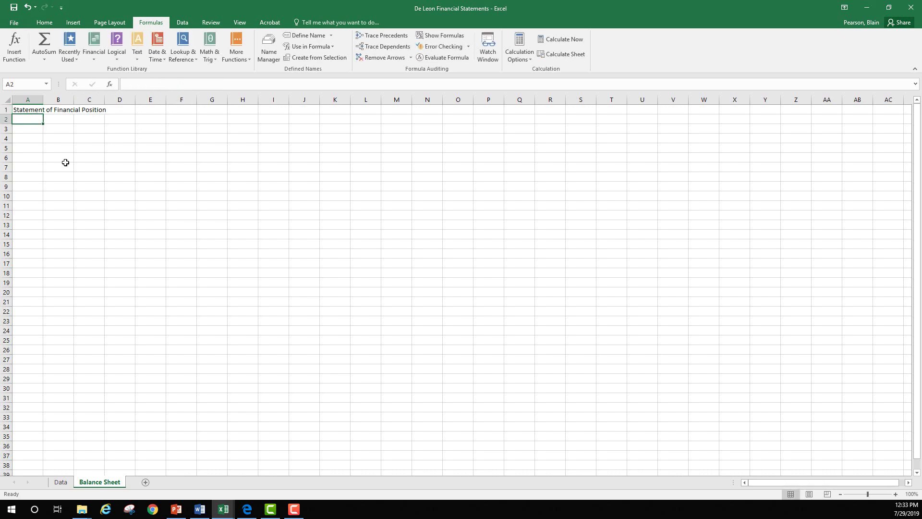
Enter the headings "Assets" in A2 and "Cash/Cash Equivalents" in A3, and autofit column A.
{"action": "type", "text": "Assets"}
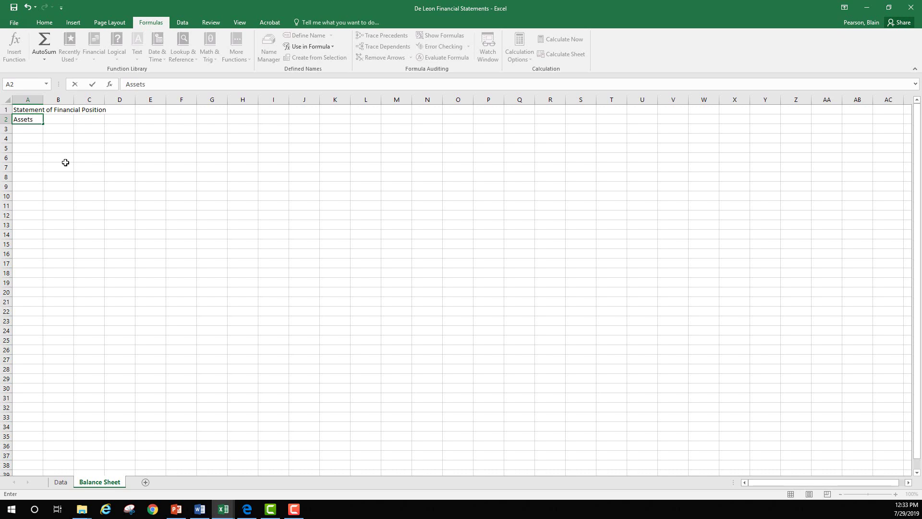
{"action": "key", "text": "Return"}
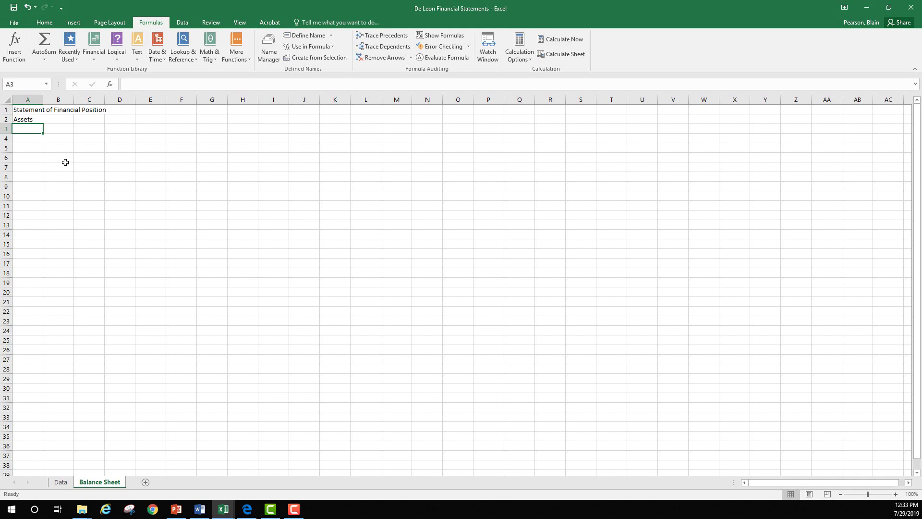
{"action": "type", "text": "Cash"}
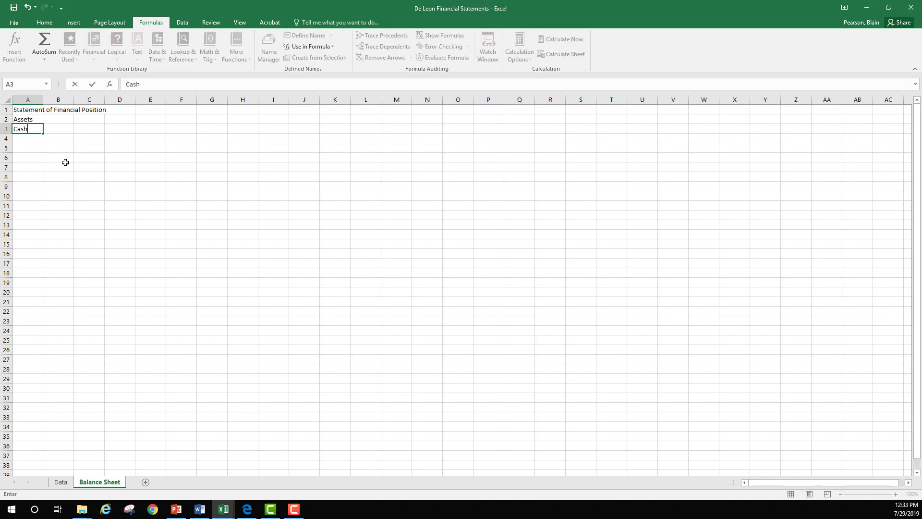
{"action": "type", "text": "/Cash Equivalents"}
{"action": "key", "text": "Return"}
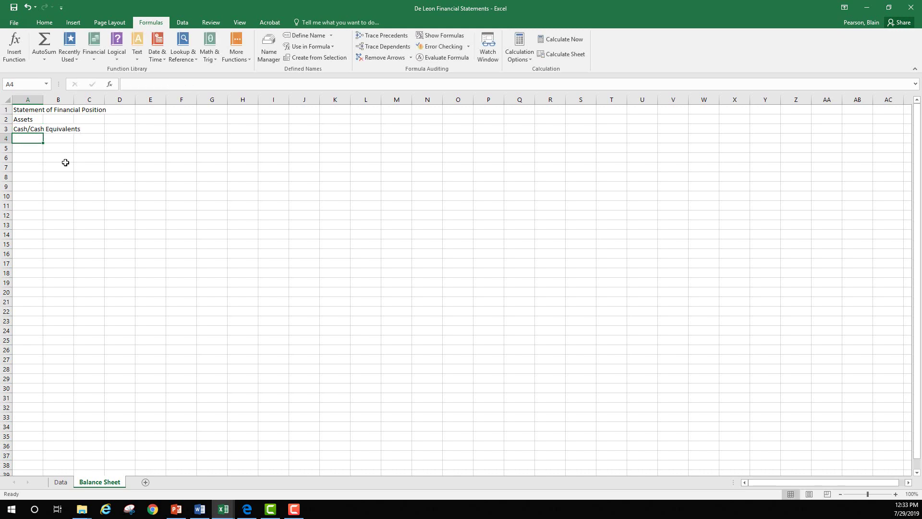
{"action": "double_click", "coordinate": [43, 100]}
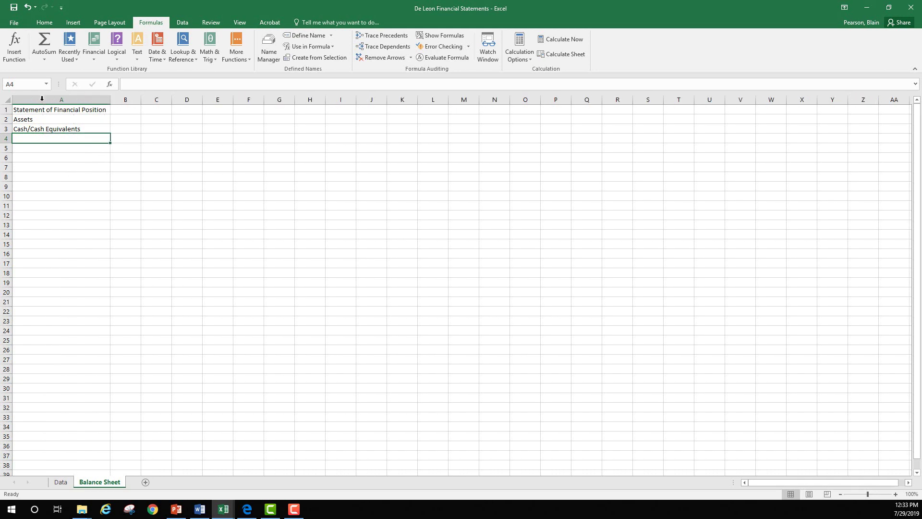
Enter the label "Joint Checking Account" in B4 and autofit column B to it.
{"action": "left_click", "coordinate": [119, 140]}
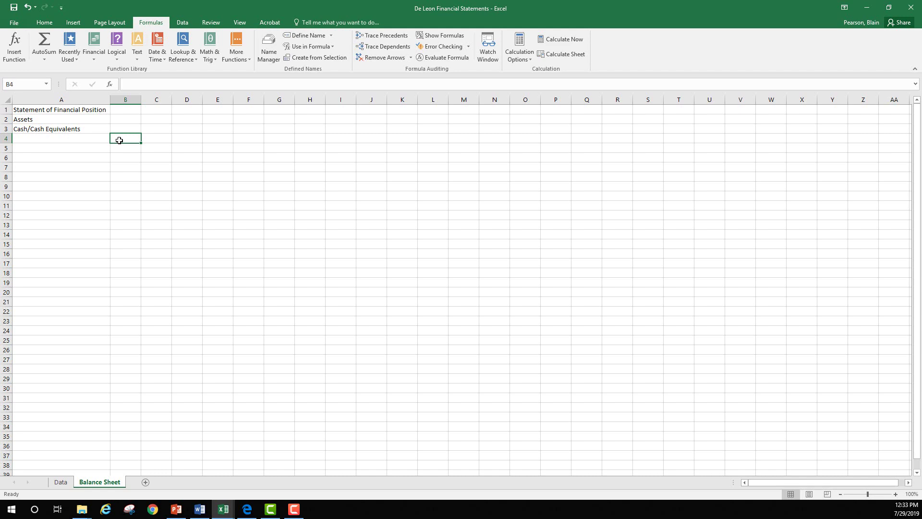
{"action": "type", "text": "Joint Checki"}
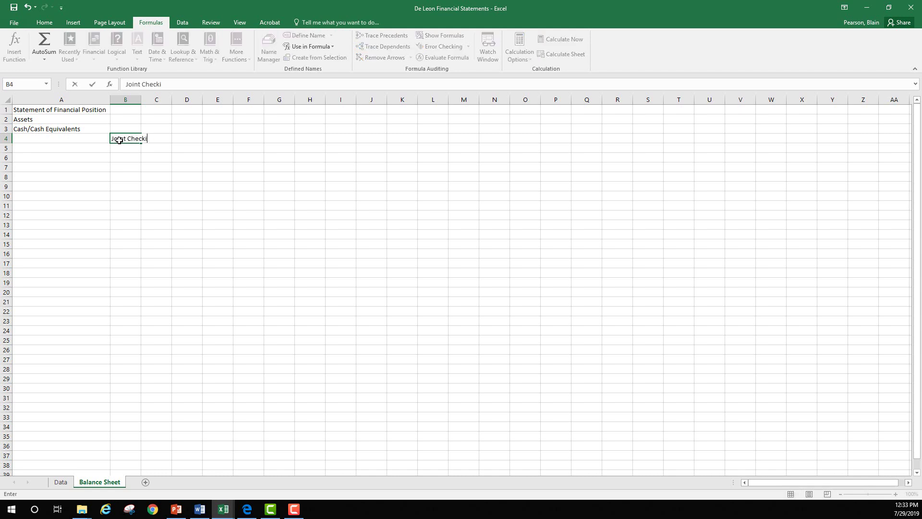
{"action": "type", "text": "ng Account"}
{"action": "key", "text": "Return"}
{"action": "double_click", "coordinate": [141, 100]}
Link C4 to the checking balance with a formula using the defined name Checking_account.
{"action": "left_click", "coordinate": [196, 138]}
{"action": "type", "text": "=c"}
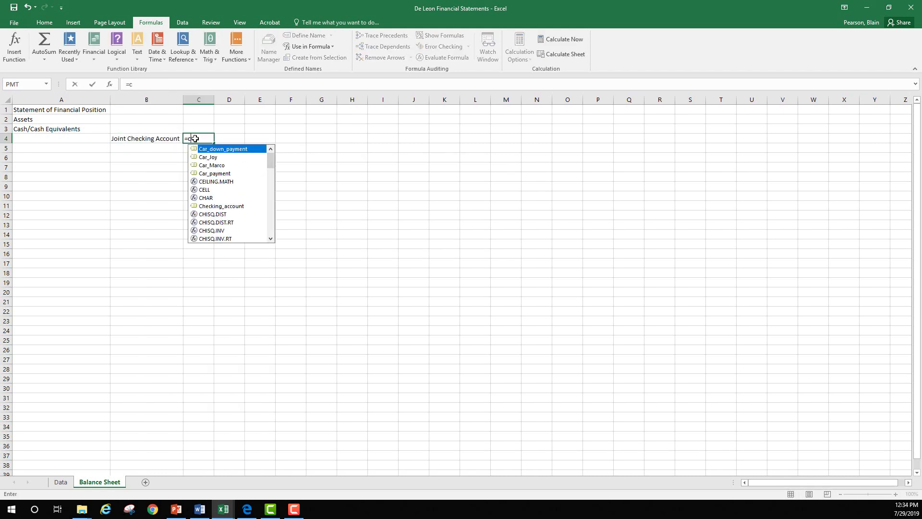
{"action": "key", "text": "BackSpace"}
{"action": "key", "text": "BackSpace"}
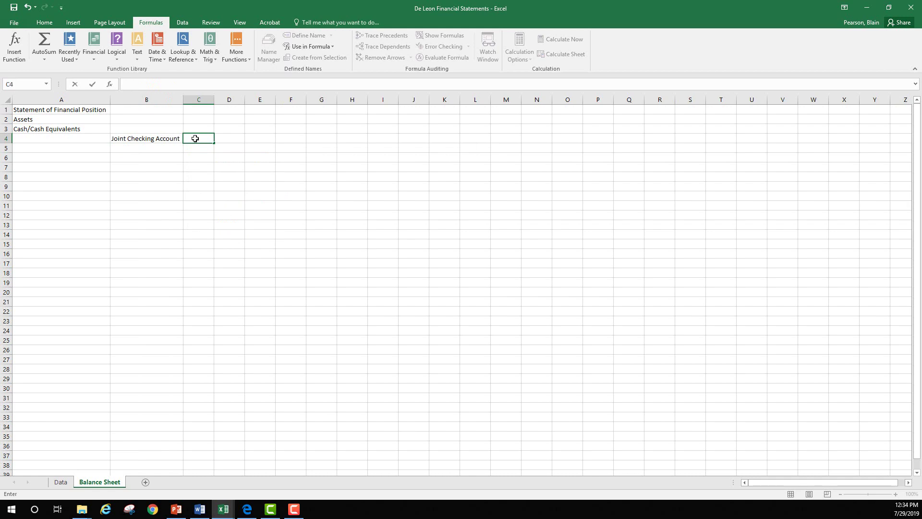
{"action": "type", "text": "=che"}
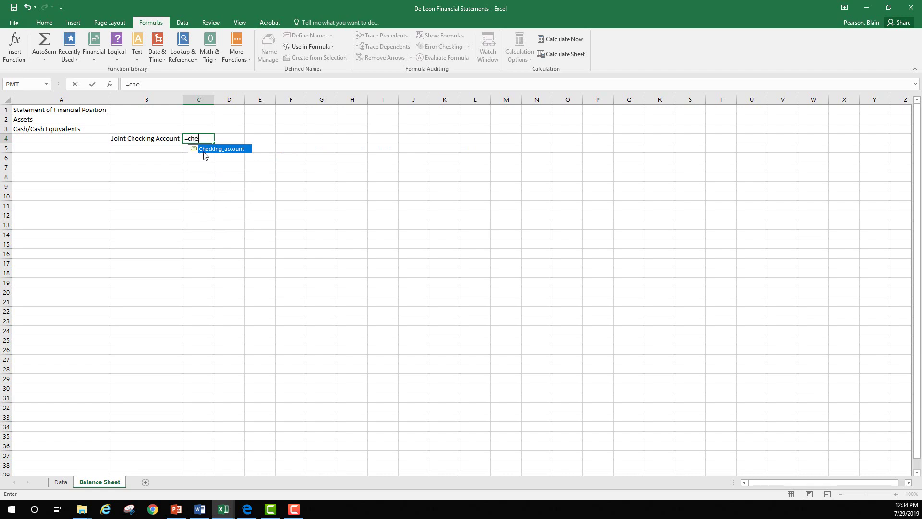
{"action": "double_click", "coordinate": [203, 149]}
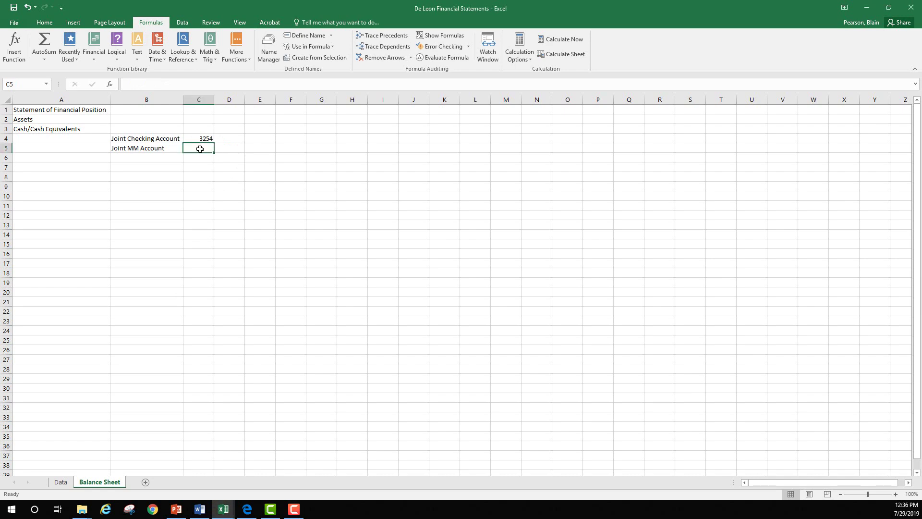
Enter the formula =Money_Market_Joint in C5 for the Joint MM Account.
{"action": "type", "text": "=mon"}
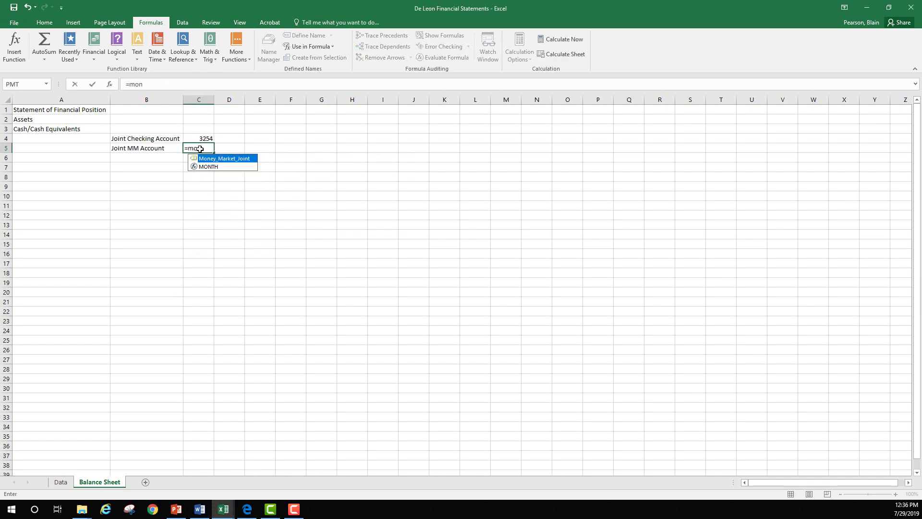
{"action": "double_click", "coordinate": [212, 158]}
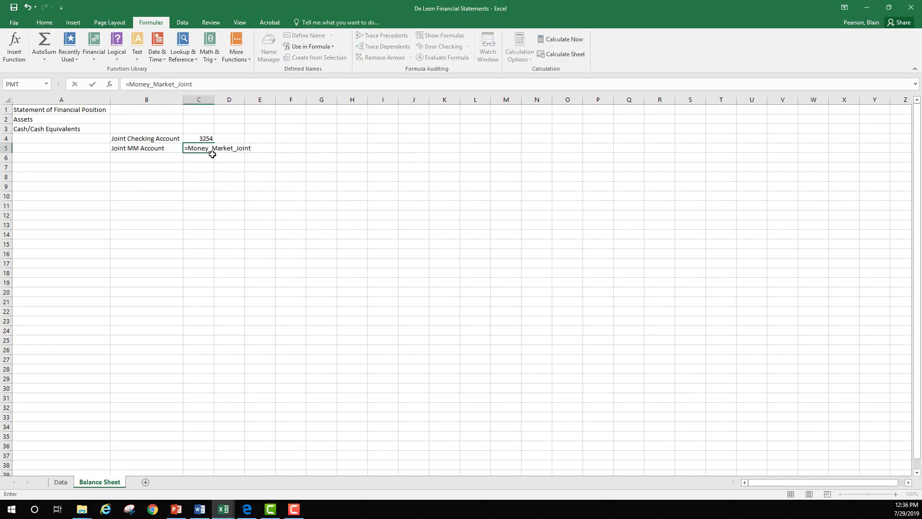
{"action": "key", "text": "Return"}
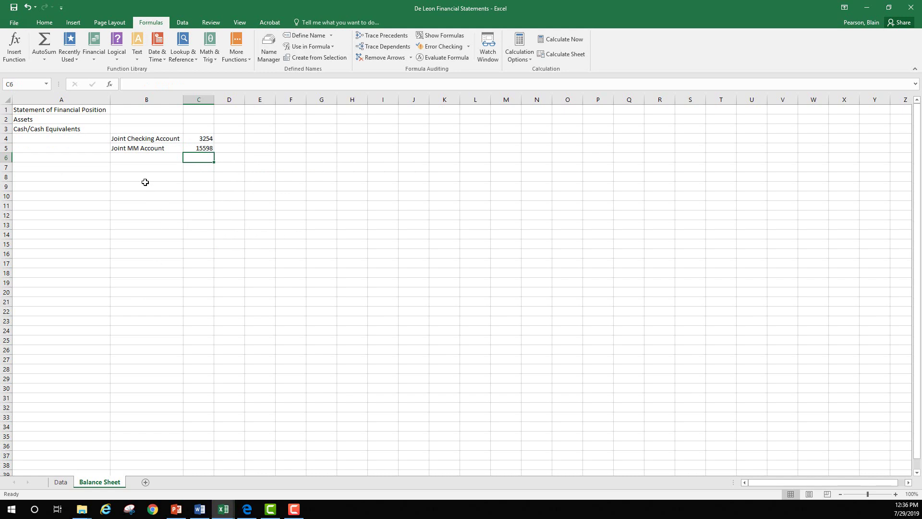
Enter the section heading "Invested Assets" in cell A7.
{"action": "left_click", "coordinate": [76, 168]}
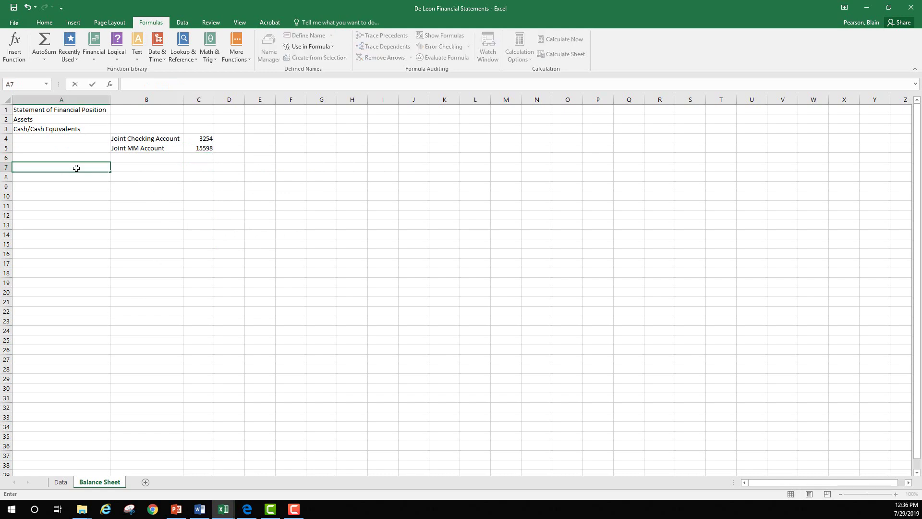
{"action": "type", "text": "In"}
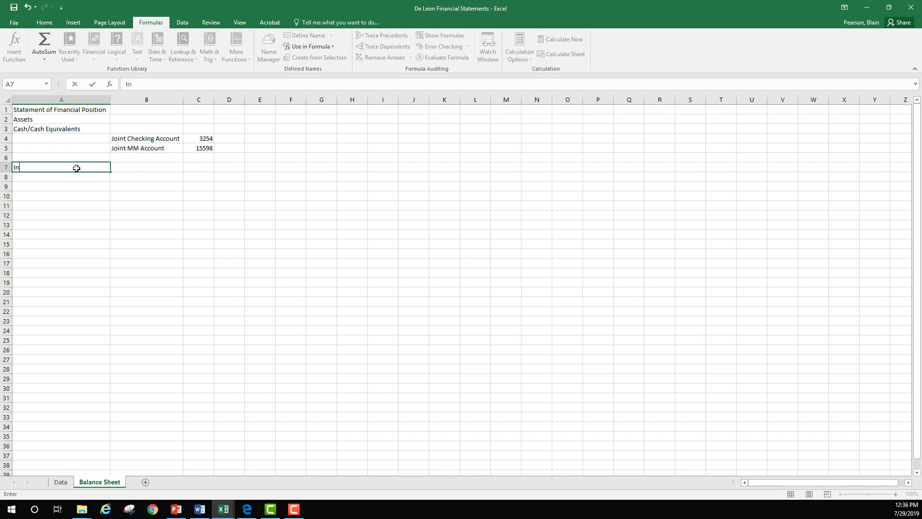
{"action": "type", "text": "vesterd Assets"}
Enter a formula in B8 that references the defined name _403__b__balance.
{"action": "left_click", "coordinate": [126, 175]}
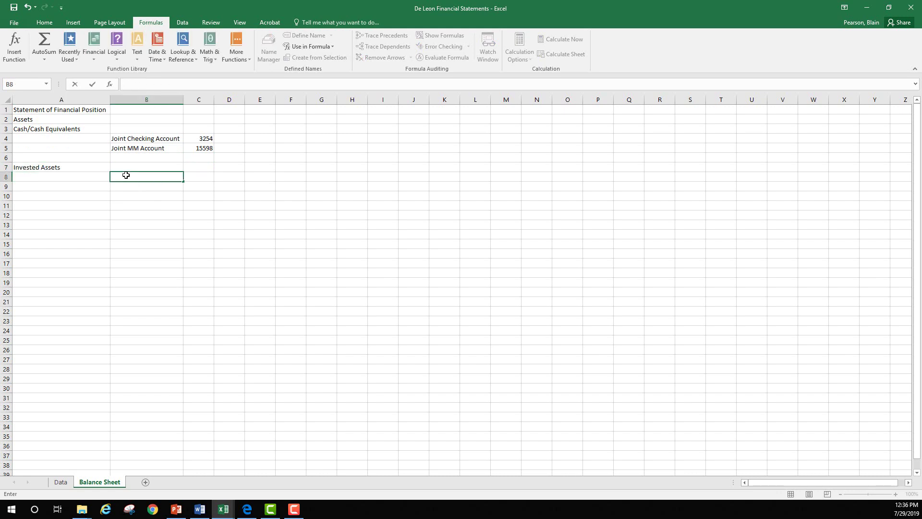
{"action": "type", "text": "=_"}
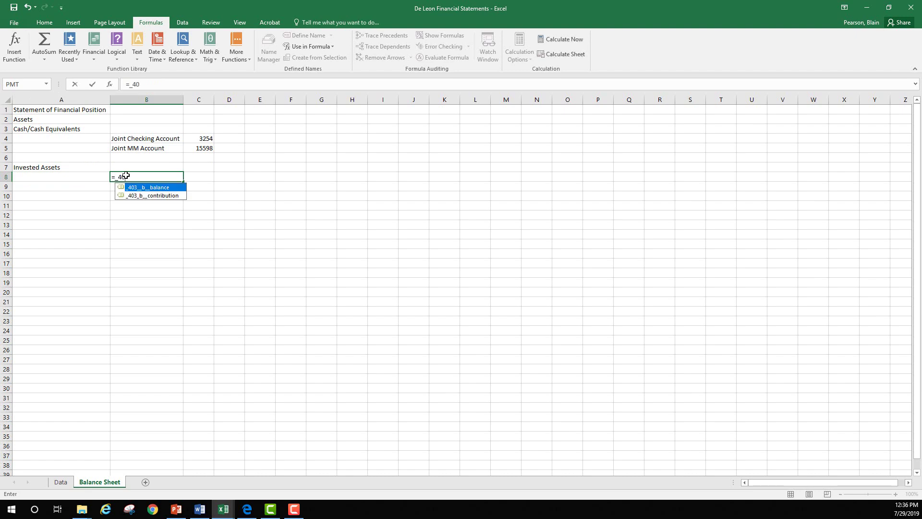
{"action": "type", "text": "40"}
{"action": "double_click", "coordinate": [137, 189]}
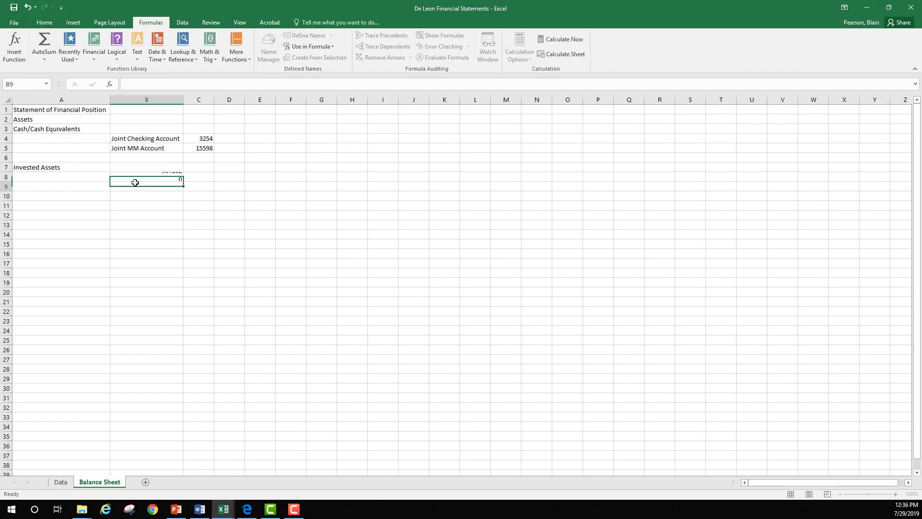
{"action": "key", "text": "Return"}
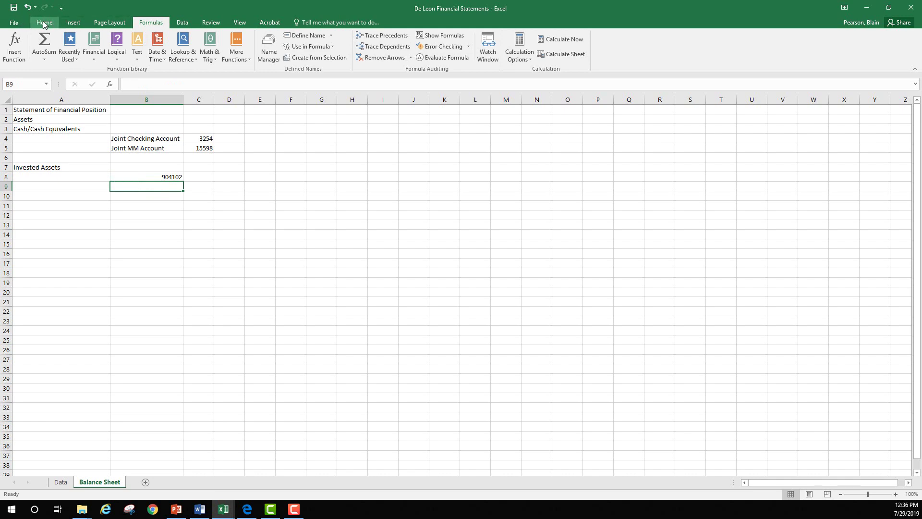
Switch to the key workbook and review its Balancesheet sheet from the asset sections down to net worth.
{"action": "key", "text": "alt+Tab"}
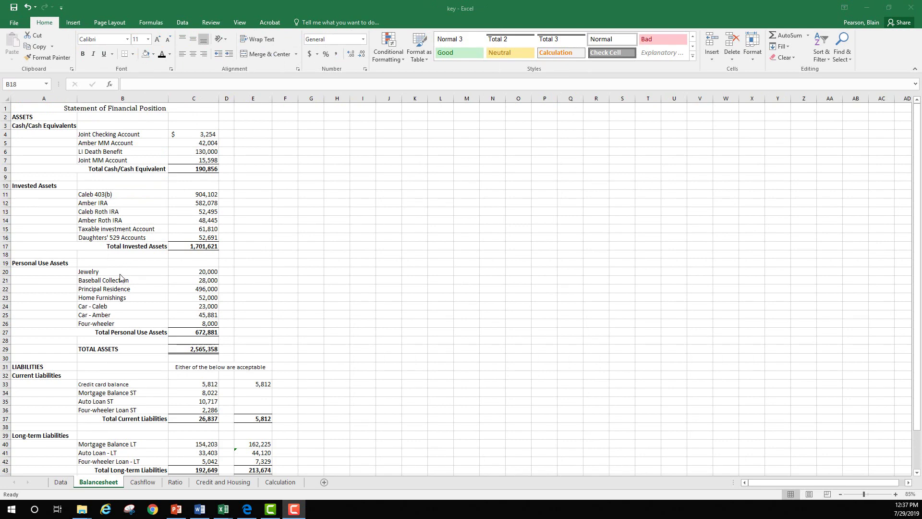
{"action": "scroll", "coordinate": [120, 277], "scroll_direction": "down", "scroll_amount": 1}
{"action": "scroll", "coordinate": [48, 163], "scroll_direction": "up", "scroll_amount": 1}
{"action": "scroll", "coordinate": [61, 281], "scroll_direction": "down", "scroll_amount": 2}
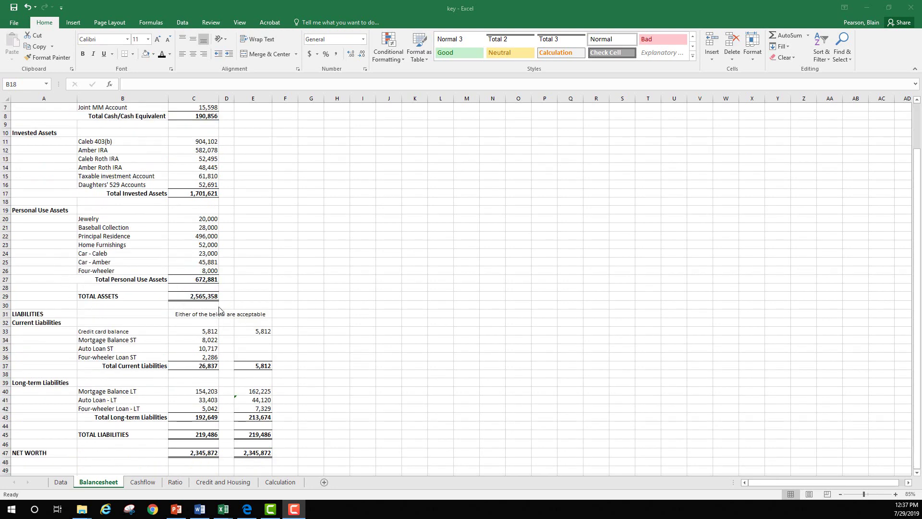
{"action": "scroll", "coordinate": [221, 312], "scroll_direction": "down", "scroll_amount": 3}
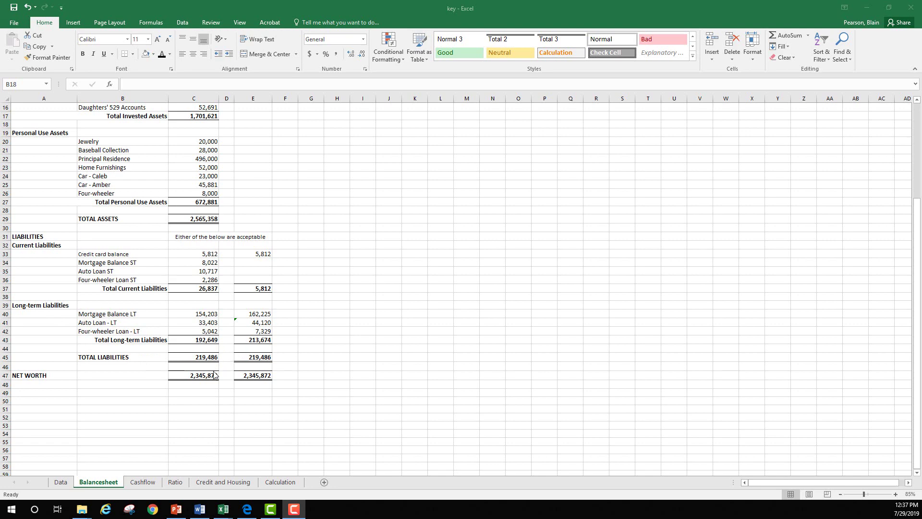
{"action": "scroll", "coordinate": [215, 354], "scroll_direction": "up", "scroll_amount": 2}
{"action": "scroll", "coordinate": [215, 353], "scroll_direction": "down", "scroll_amount": 2}
Review the Cashflow sheet from the inflows through savings, expenses and taxes down to the unidentified cash surplus.
{"action": "key", "text": "ctrl+Page_Down"}
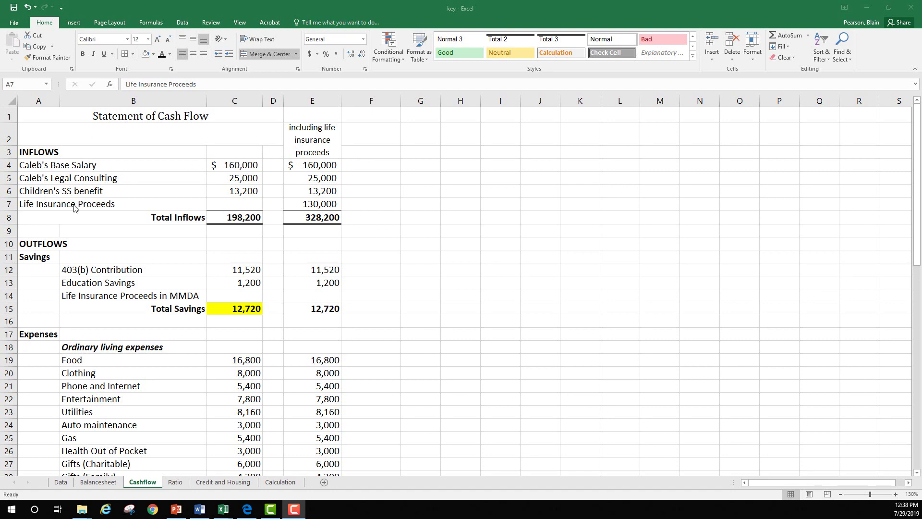
{"action": "scroll", "coordinate": [87, 296], "scroll_direction": "down", "scroll_amount": 2}
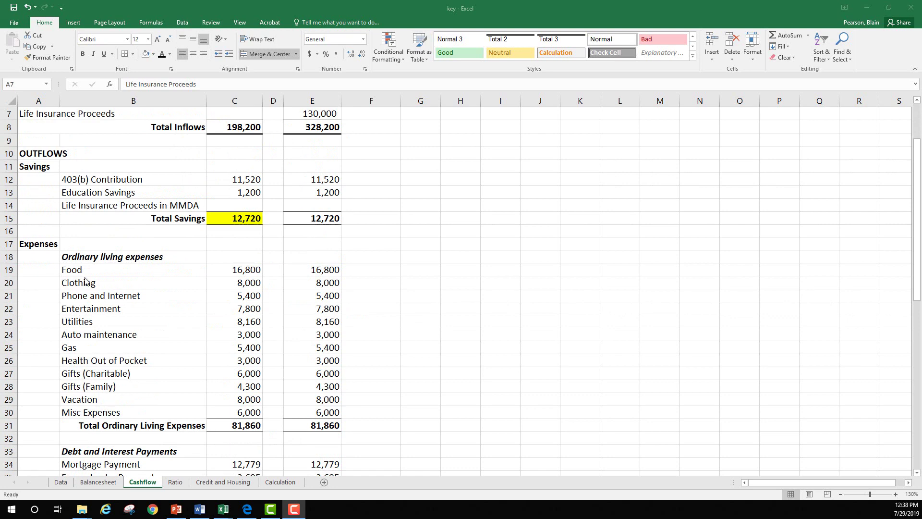
{"action": "scroll", "coordinate": [85, 281], "scroll_direction": "down", "scroll_amount": 1}
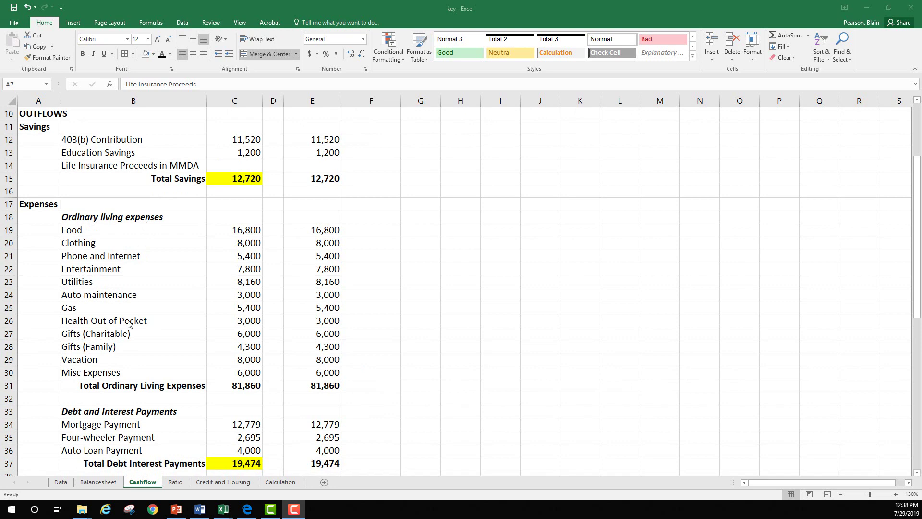
{"action": "scroll", "coordinate": [116, 336], "scroll_direction": "down", "scroll_amount": 3}
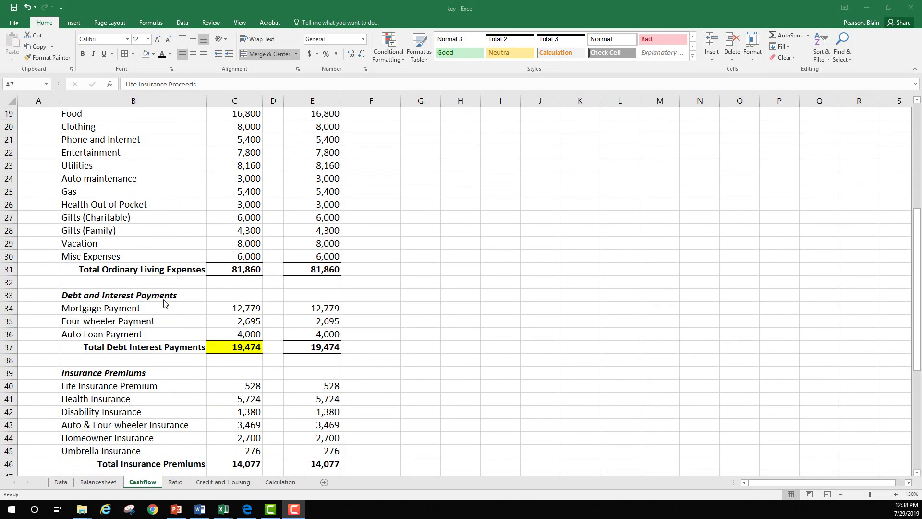
{"action": "scroll", "coordinate": [165, 303], "scroll_direction": "down", "scroll_amount": 4}
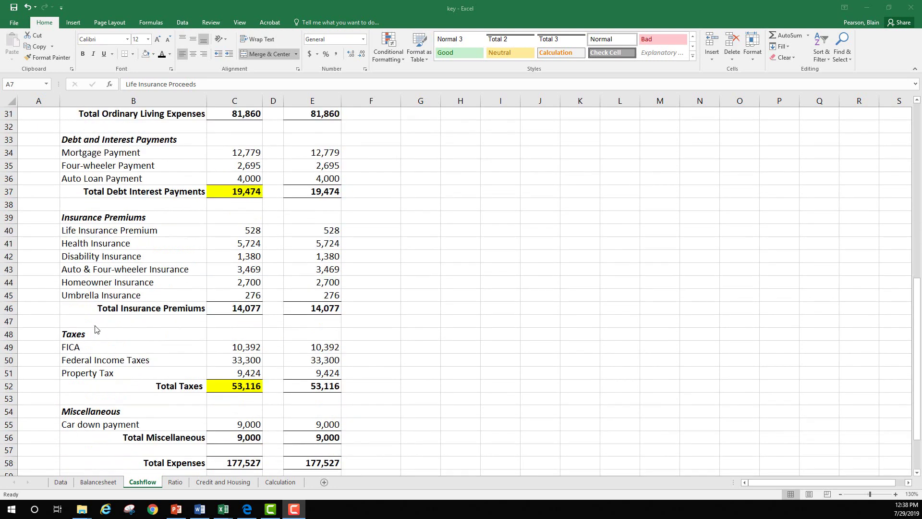
{"action": "scroll", "coordinate": [94, 356], "scroll_direction": "down", "scroll_amount": 2}
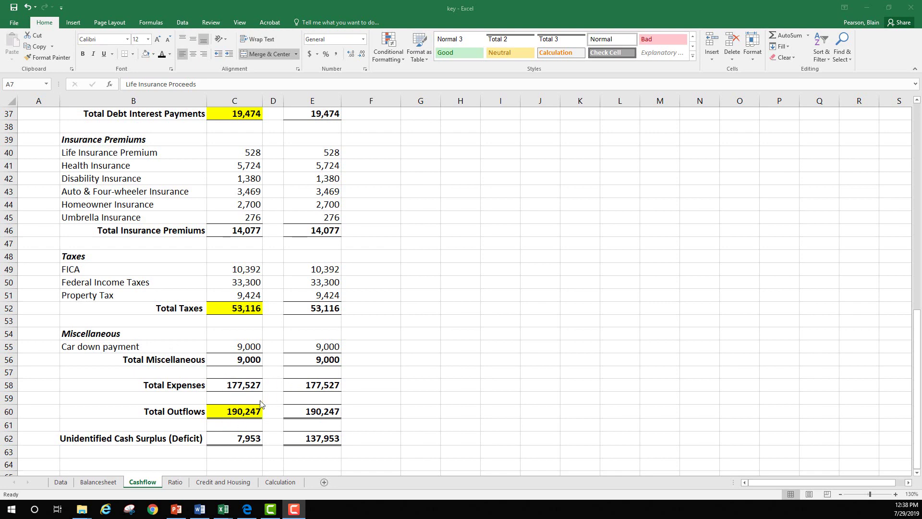
Compare total inflows with total outflows and the cash surplus on the Cashflow sheet, both without and with life insurance proceeds.
{"action": "scroll", "coordinate": [259, 413], "scroll_direction": "up", "scroll_amount": 9}
{"action": "scroll", "coordinate": [229, 197], "scroll_direction": "up", "scroll_amount": 3}
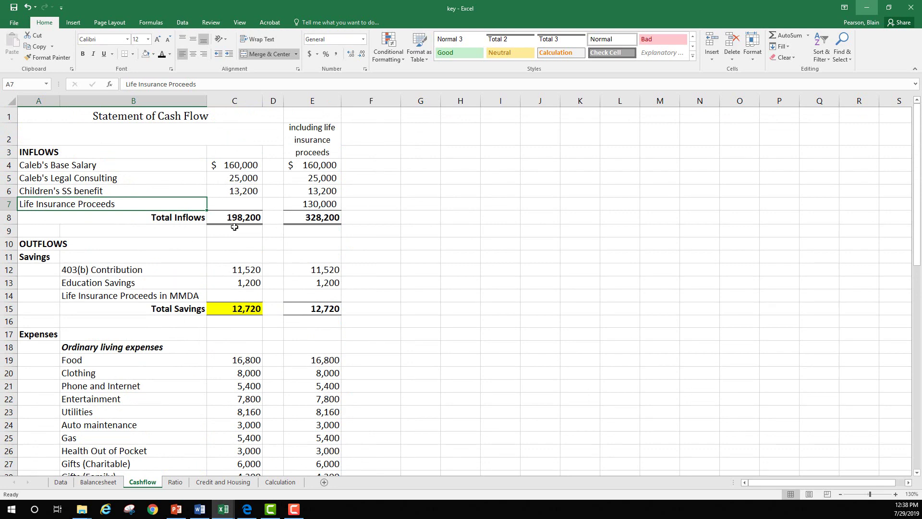
{"action": "scroll", "coordinate": [235, 227], "scroll_direction": "down", "scroll_amount": 12}
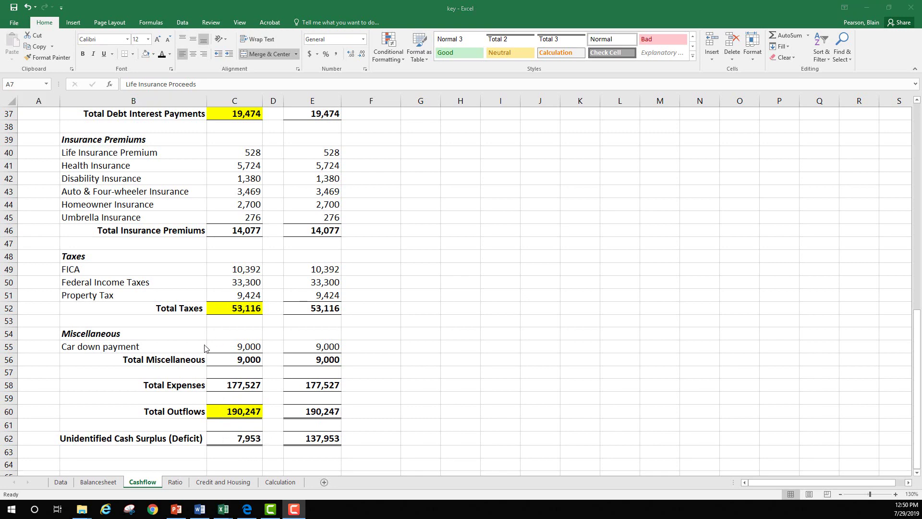
{"action": "scroll", "coordinate": [208, 345], "scroll_direction": "up", "scroll_amount": 8}
{"action": "scroll", "coordinate": [208, 344], "scroll_direction": "up", "scroll_amount": 4}
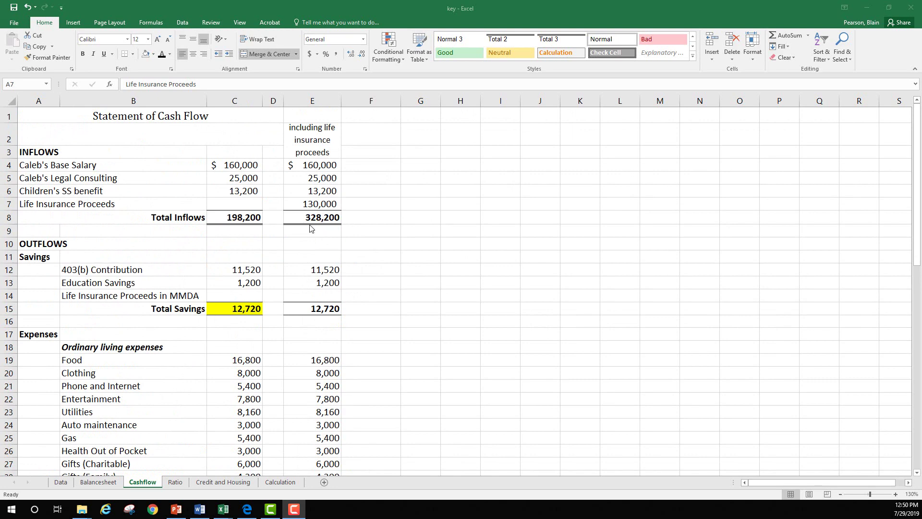
{"action": "scroll", "coordinate": [310, 229], "scroll_direction": "down", "scroll_amount": 16}
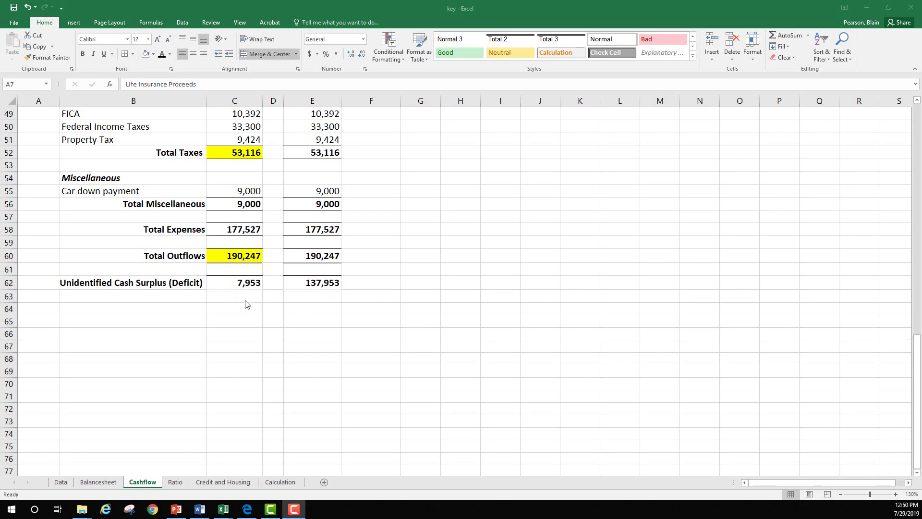
{"action": "scroll", "coordinate": [312, 291], "scroll_direction": "up", "scroll_amount": 16}
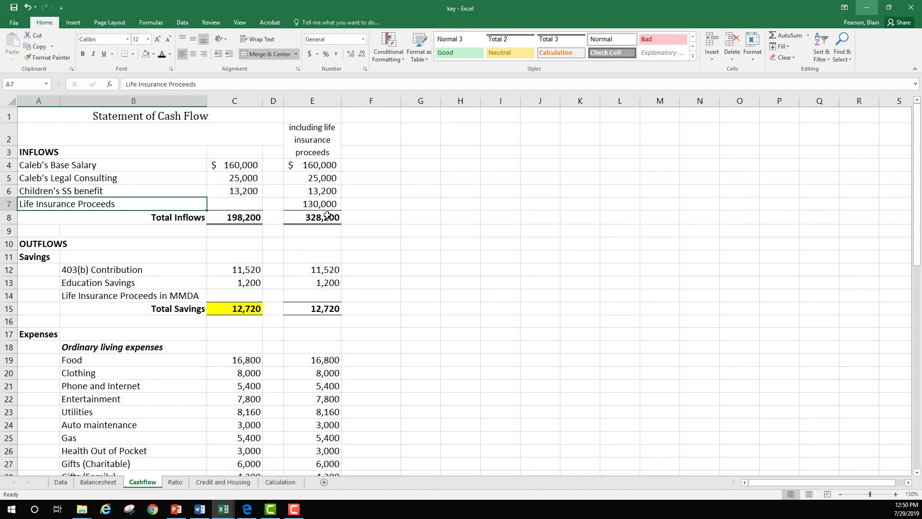
{"action": "scroll", "coordinate": [327, 216], "scroll_direction": "down", "scroll_amount": 16}
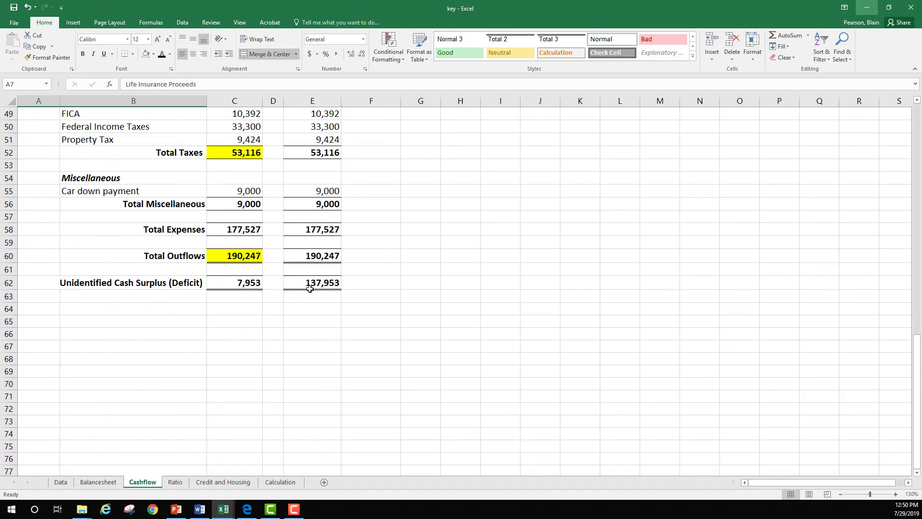